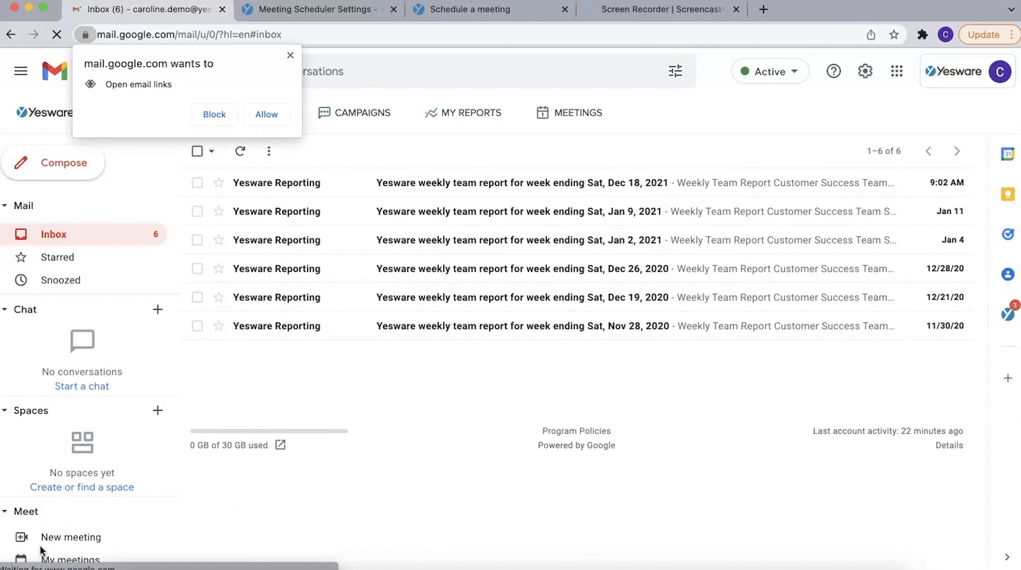
Dismiss the permission prompt and compose a new email with Yesware open and link tracking on
click(290, 56)
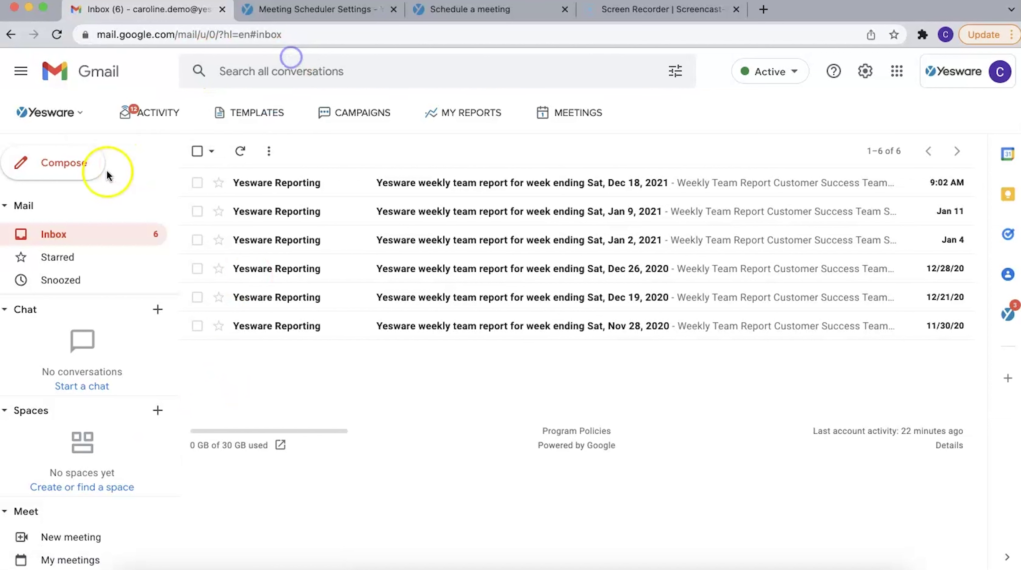
click(46, 172)
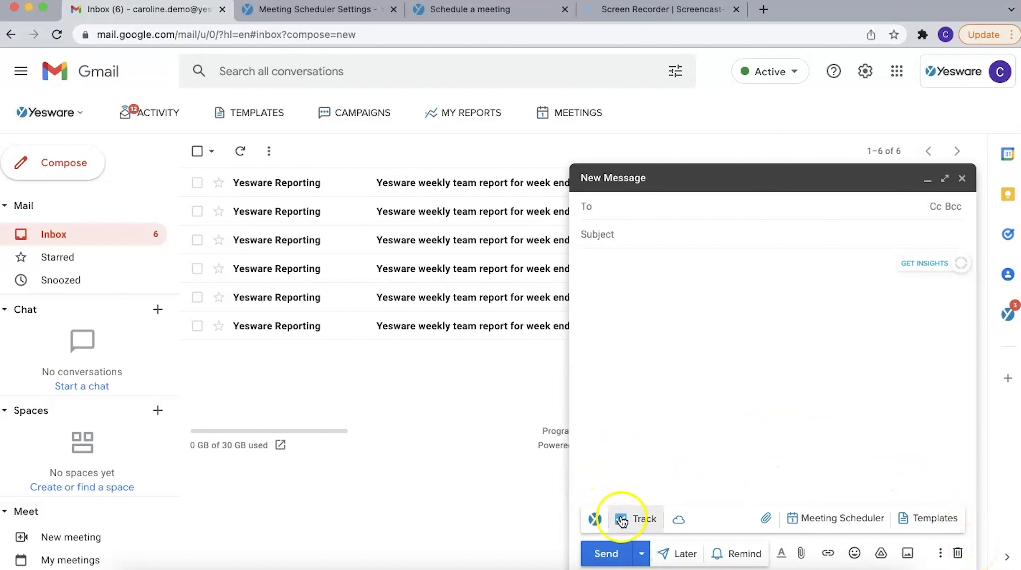
mouse_move(635, 524)
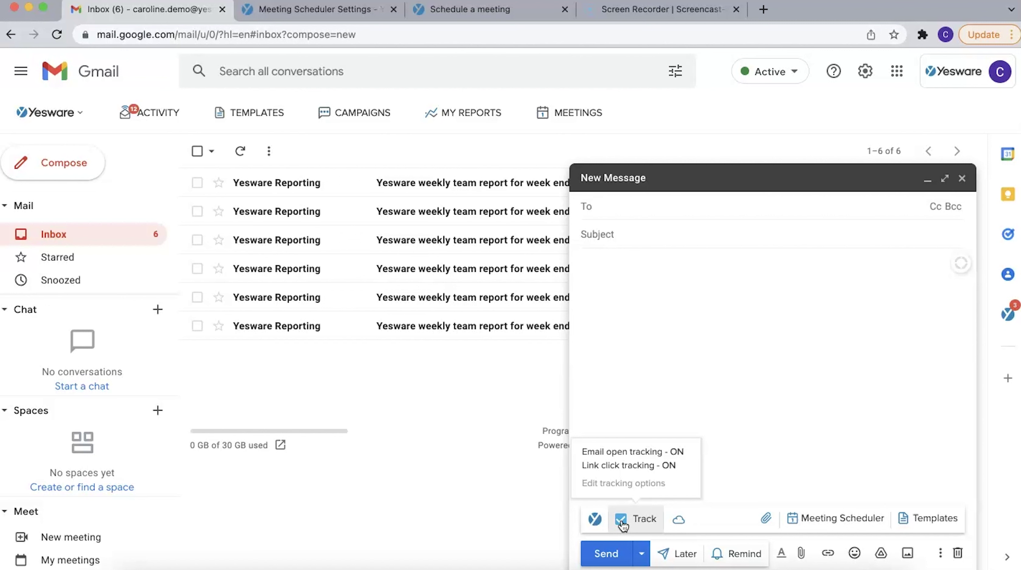
click(621, 524)
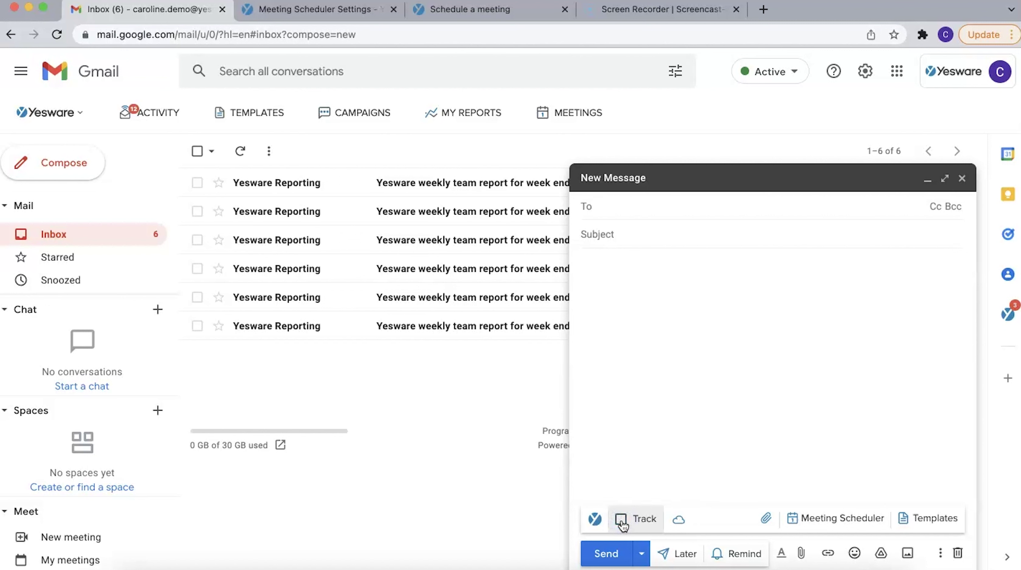
click(689, 387)
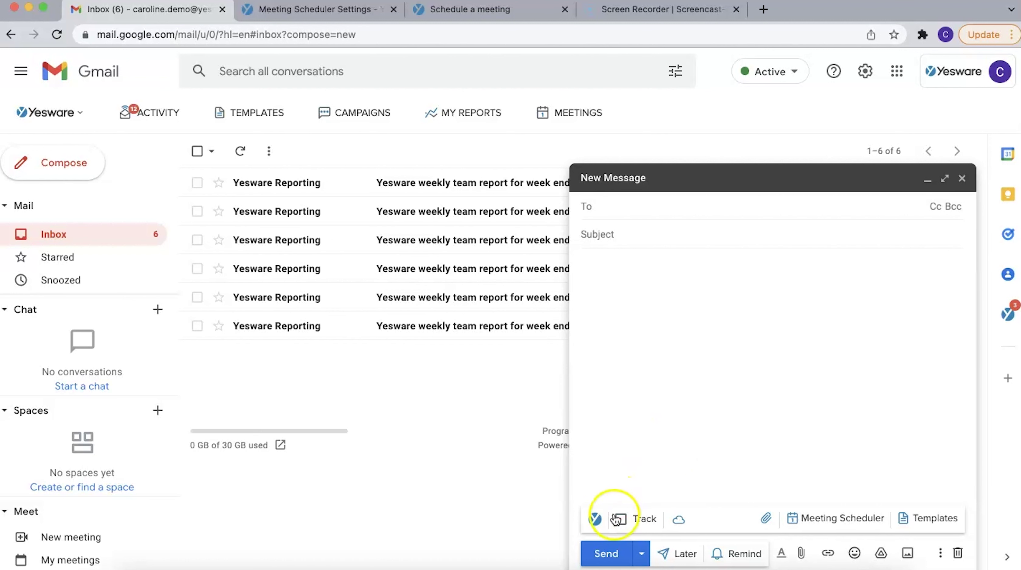
click(623, 523)
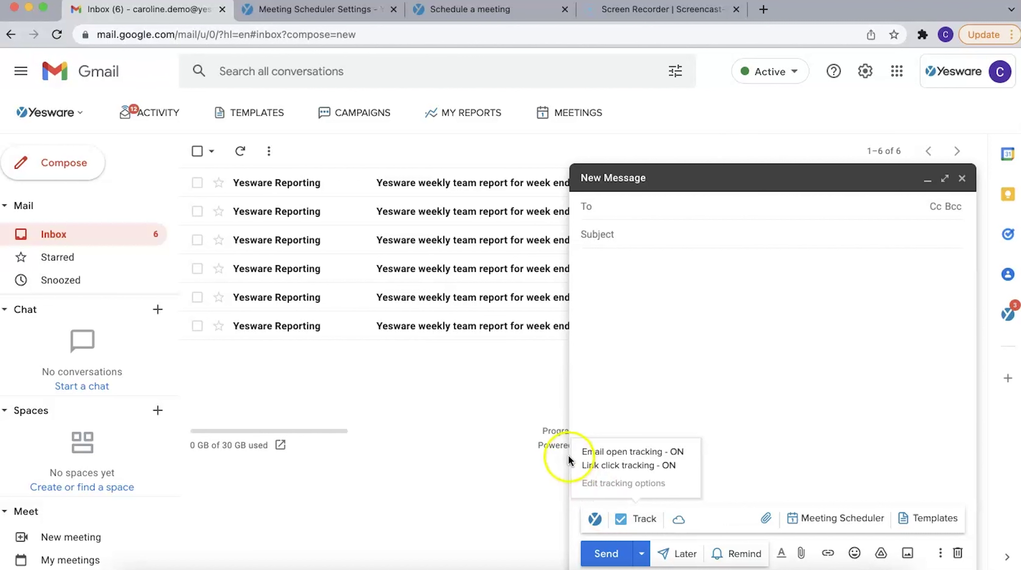
Address the email to the suggested test recipient with subject Test123
click(629, 215)
text(test@)
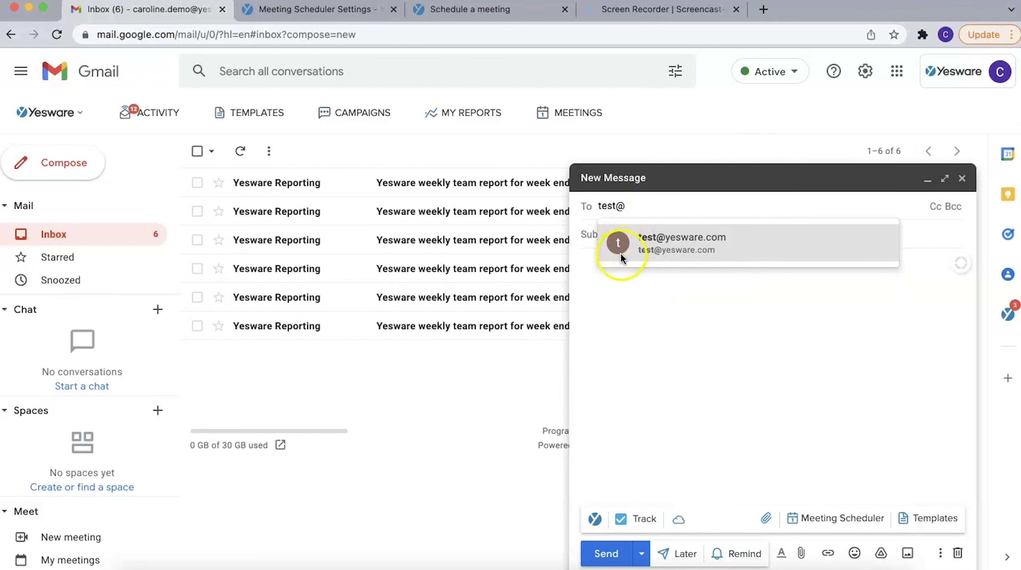
click(638, 246)
click(638, 246)
text(Test123)
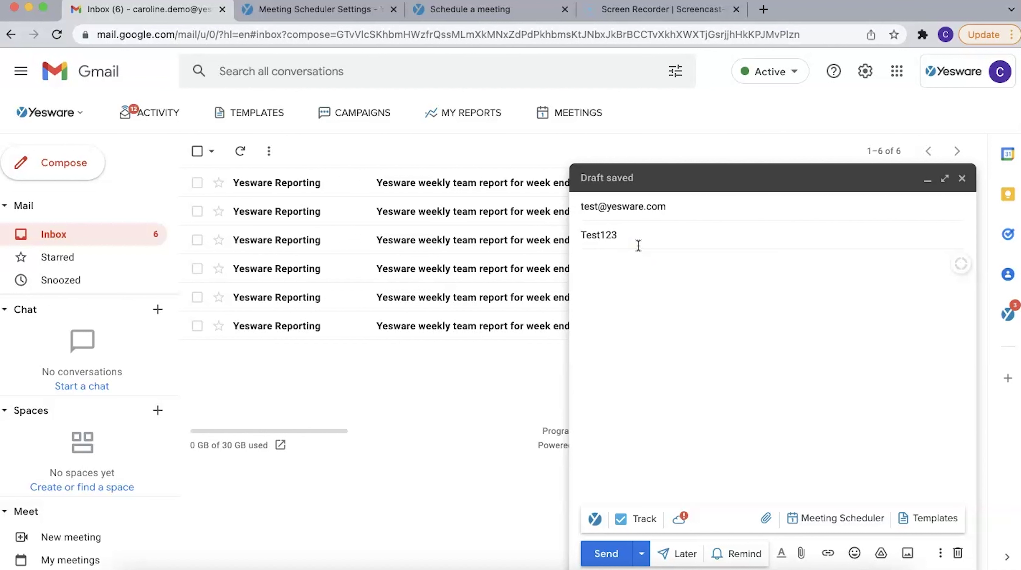
Write 'Yesware test' in the body and send the tracked email
click(661, 276)
click(661, 277)
text(Yesware e)
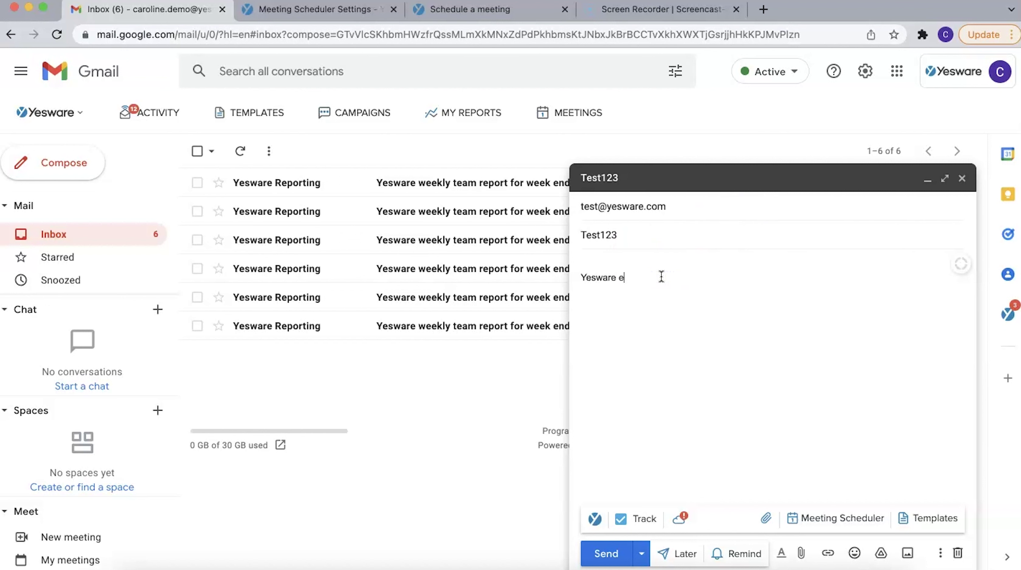
key(BackSpace)
text(test)
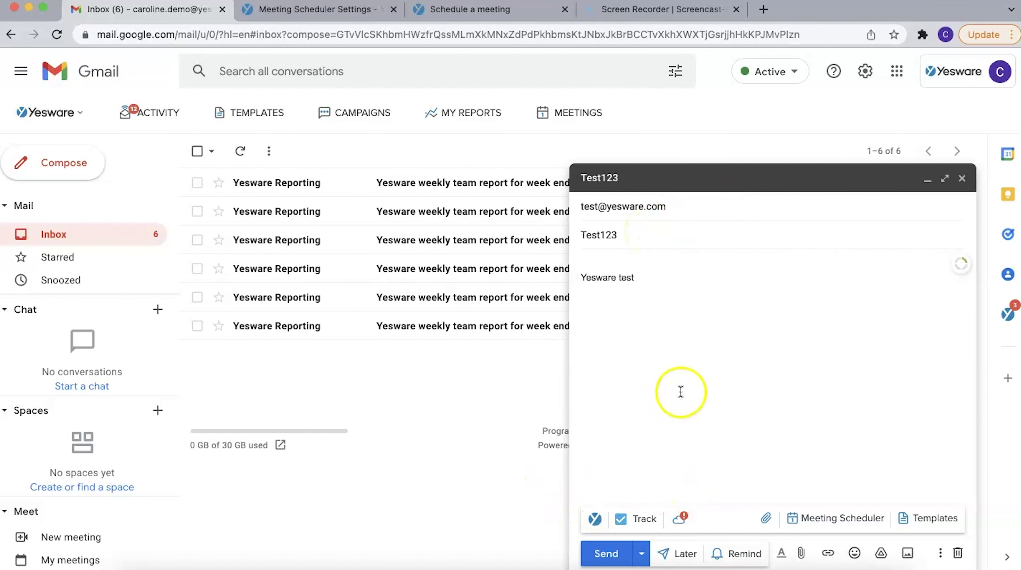
mouse_move(625, 530)
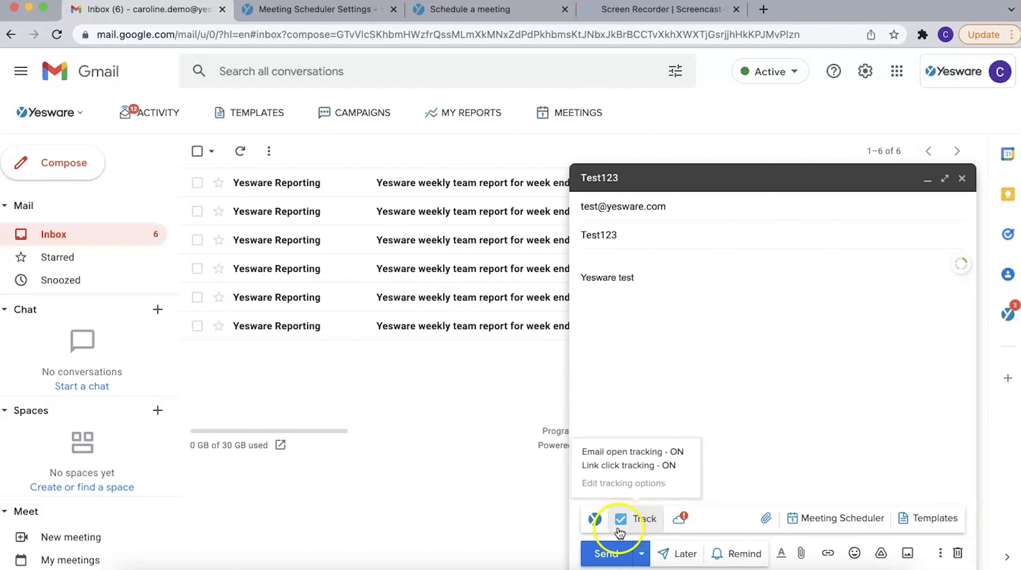
click(597, 556)
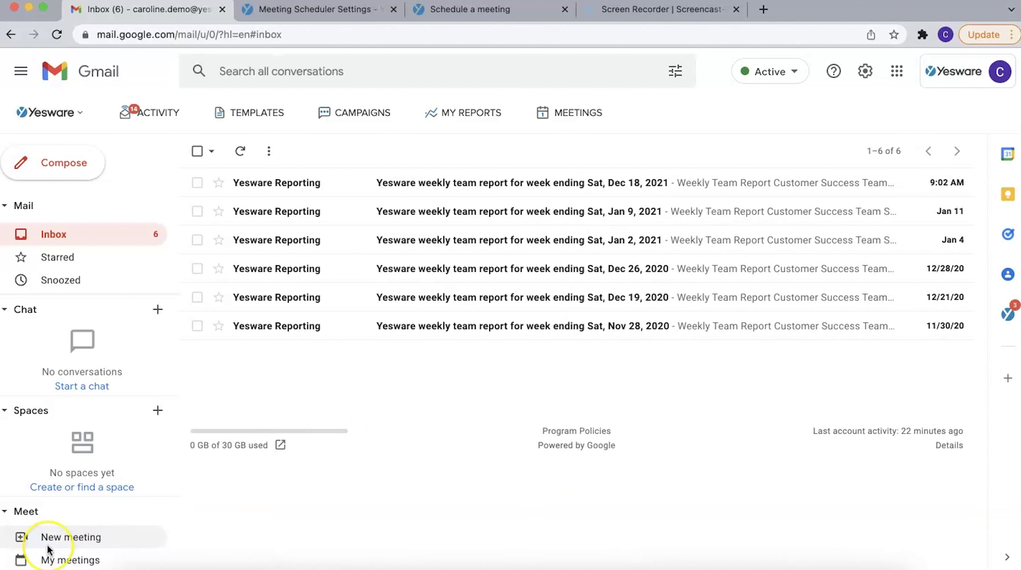
click(48, 551)
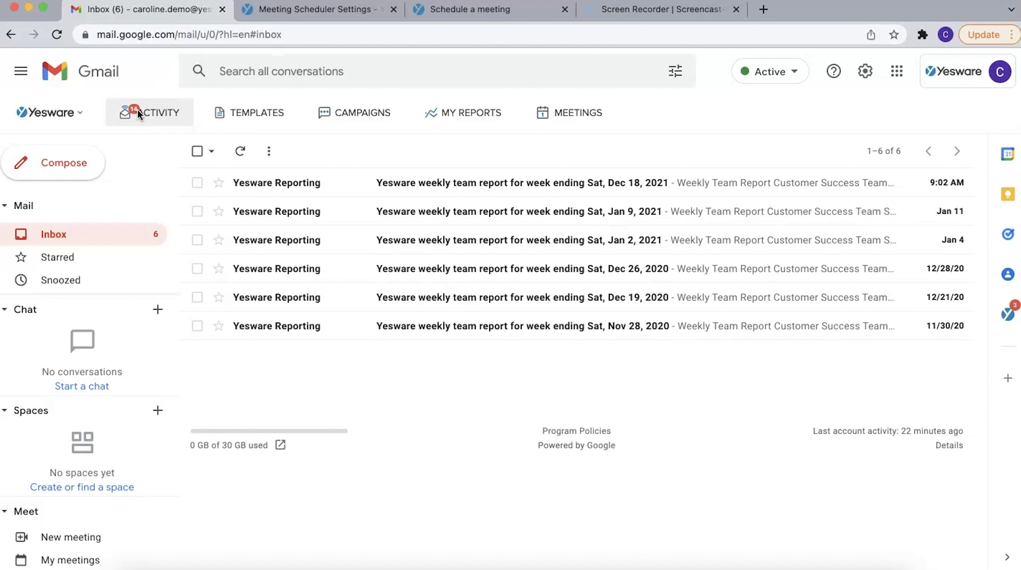
click(138, 114)
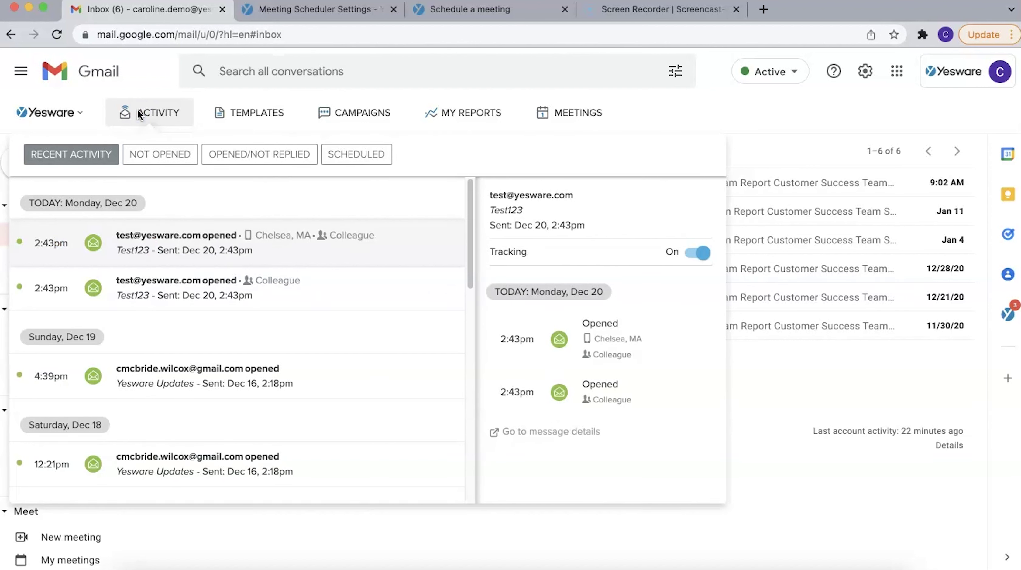
click(98, 222)
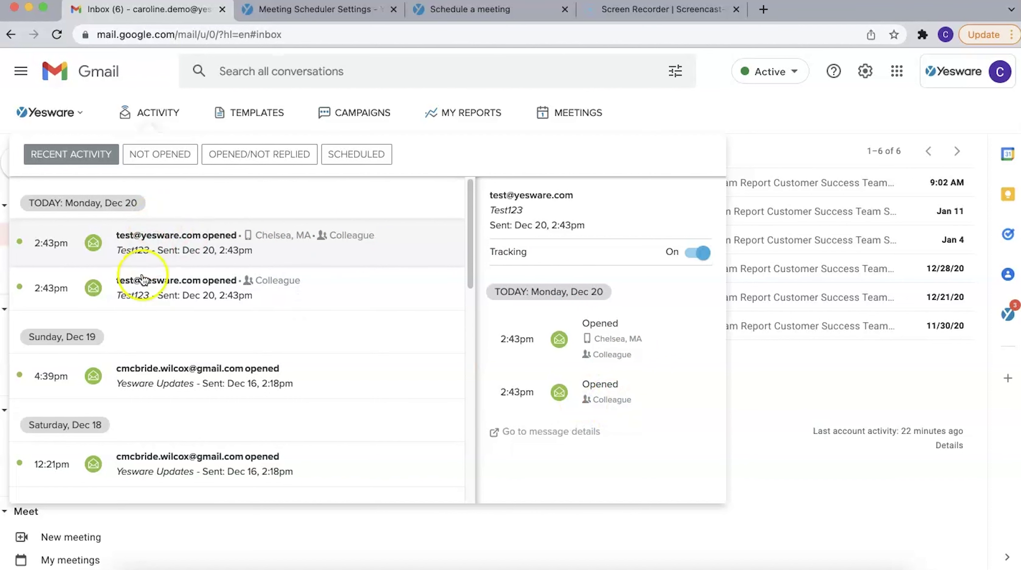
click(151, 113)
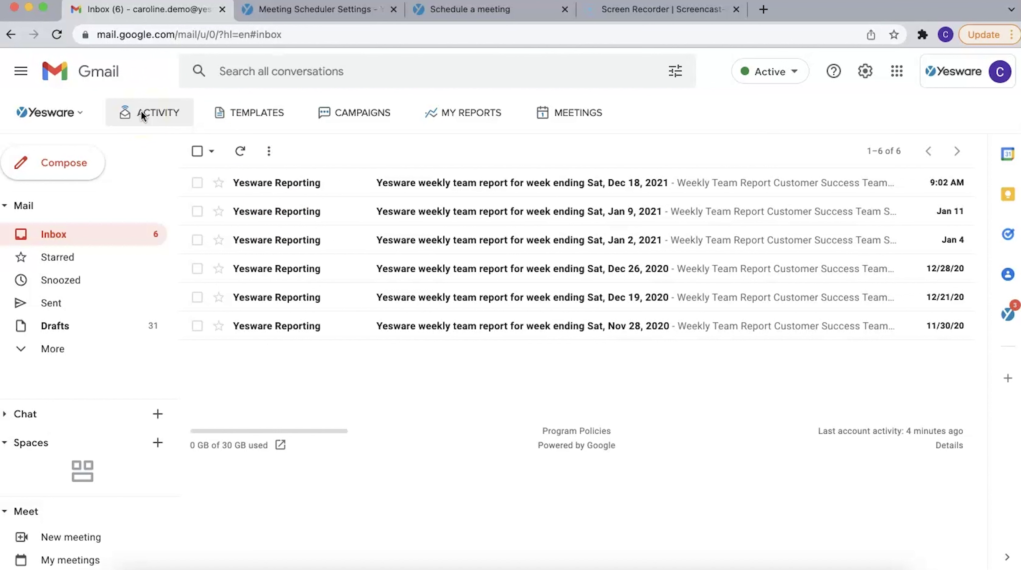
Confirm in Sent that Test123 shows two opens, then show the Important folder
click(47, 311)
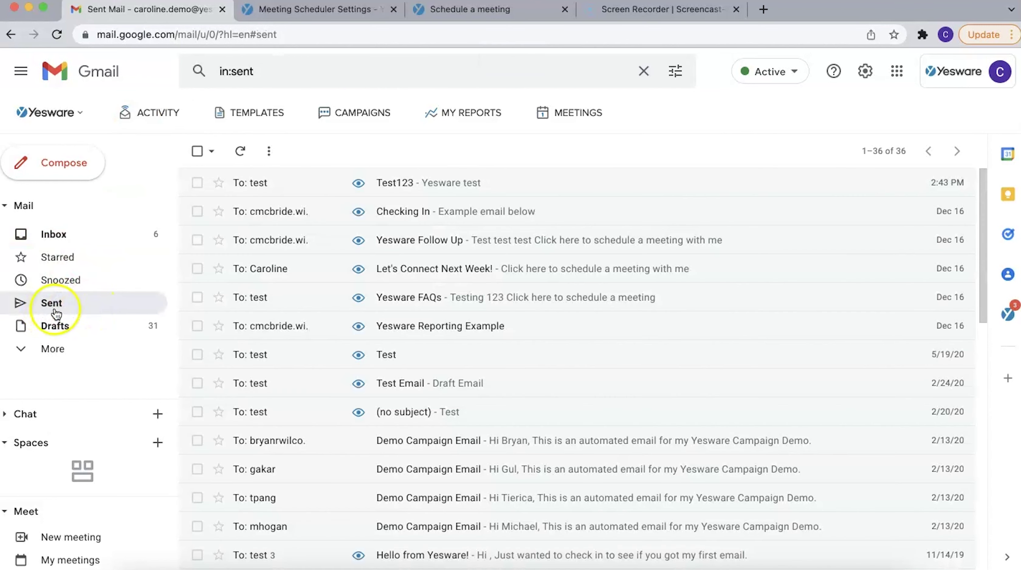
click(362, 191)
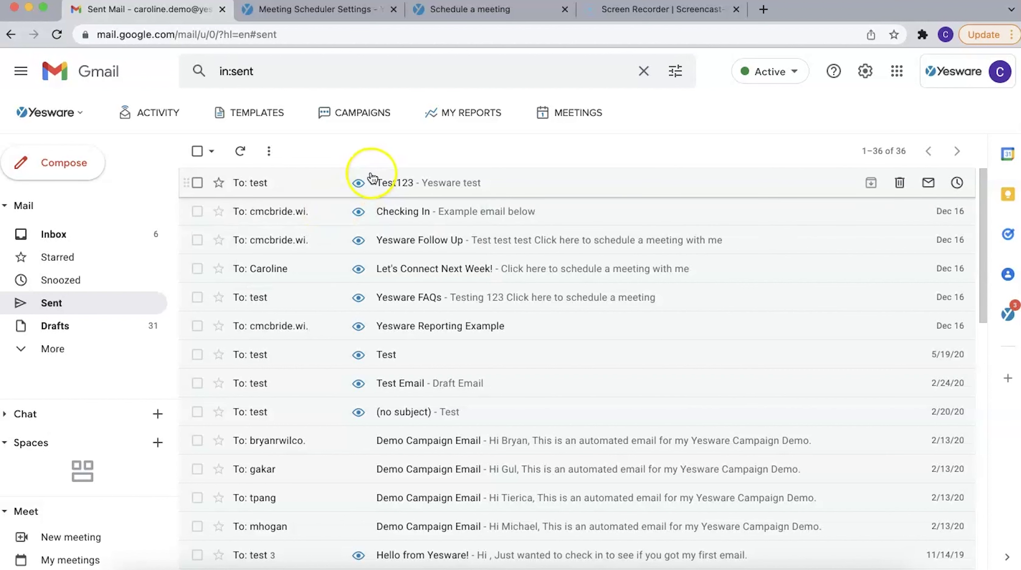
click(362, 185)
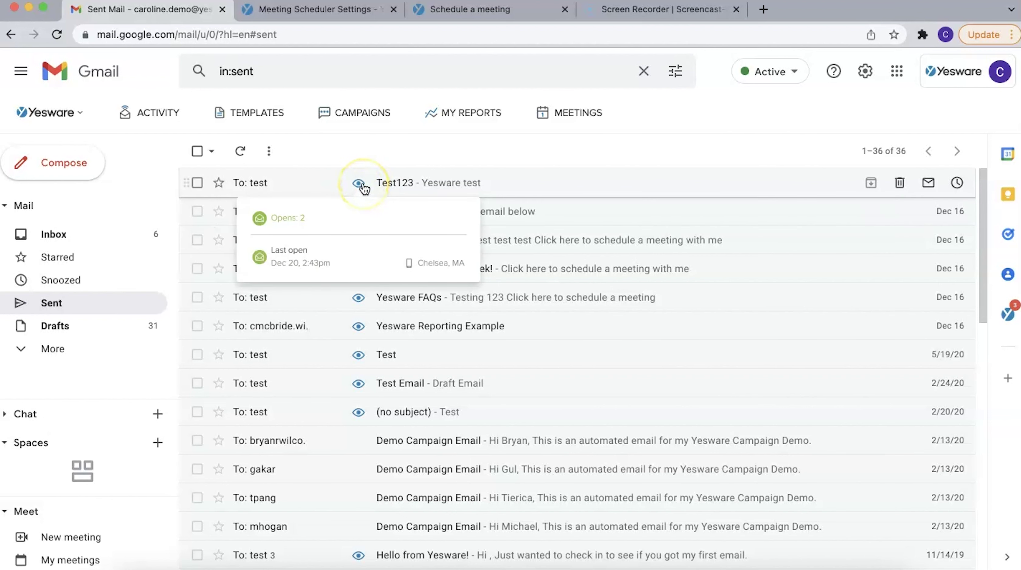
click(56, 346)
click(58, 375)
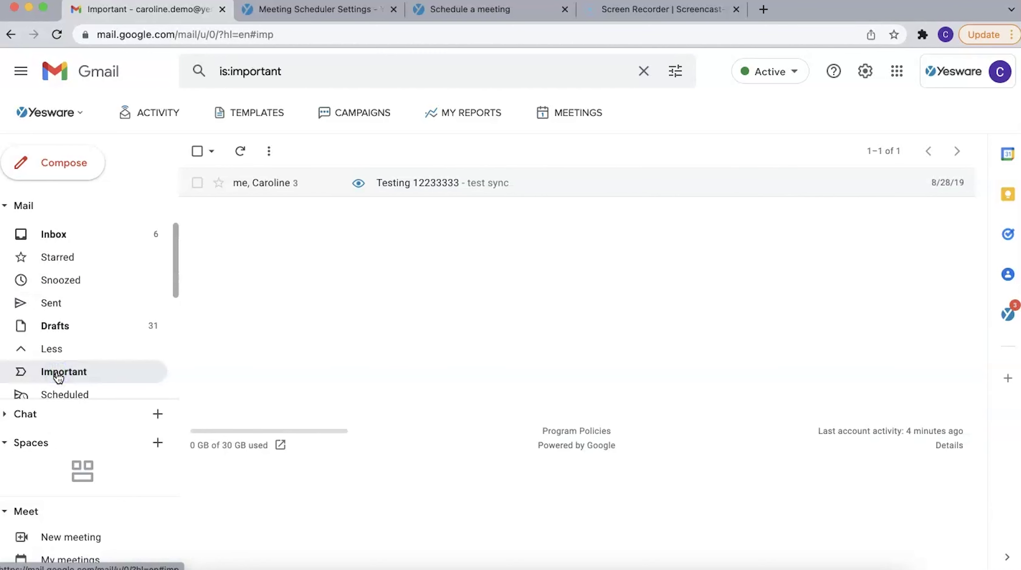
mouse_move(360, 186)
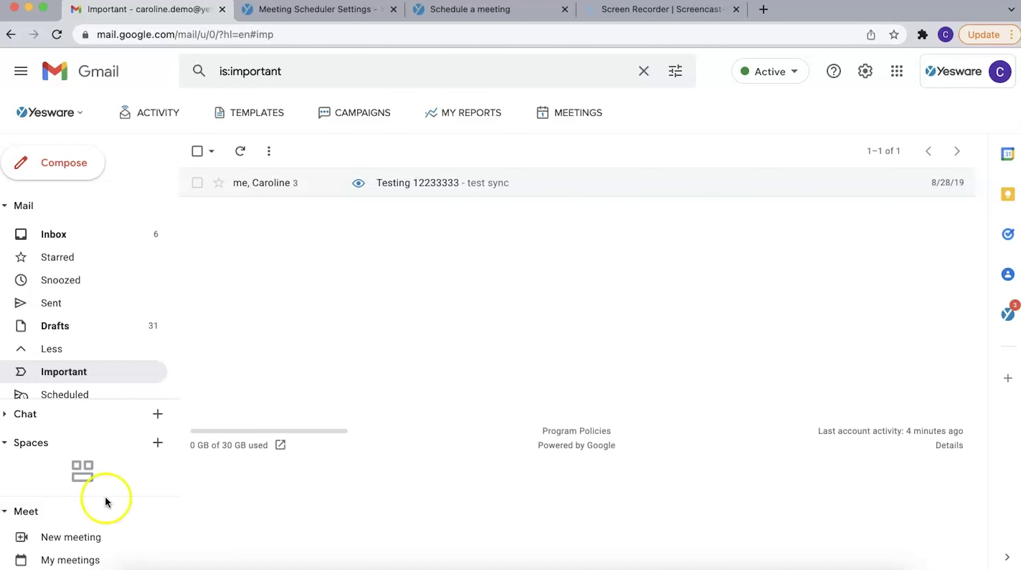
Save the Yesware Tracking preferences with opens, links and colleague events on, reloading Gmail
click(79, 115)
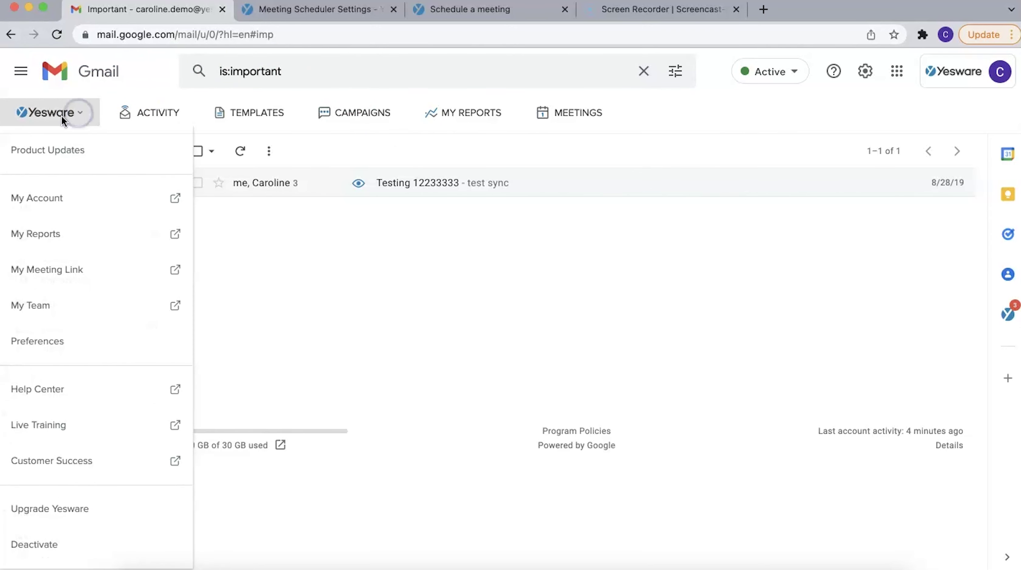
click(33, 340)
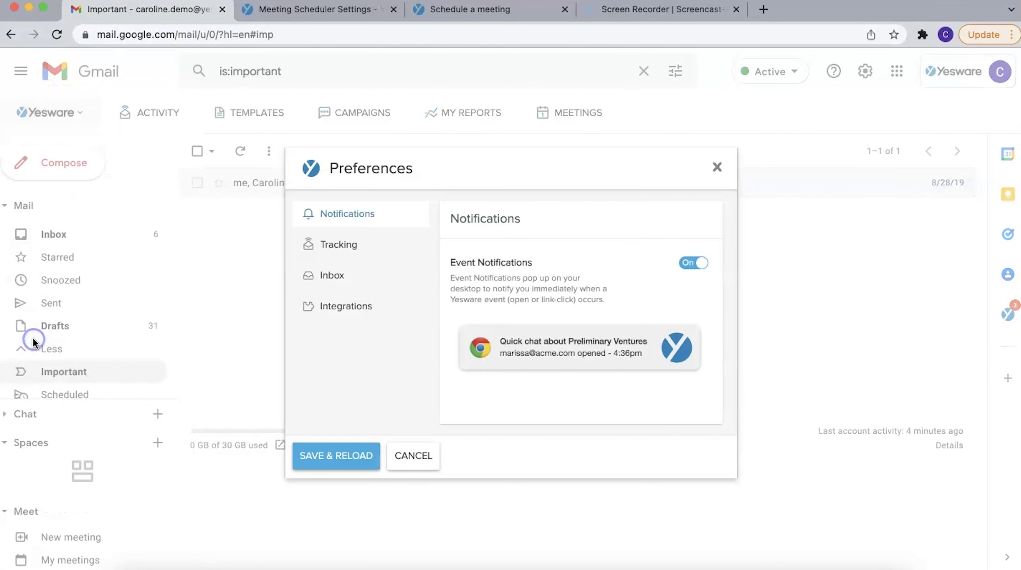
click(359, 248)
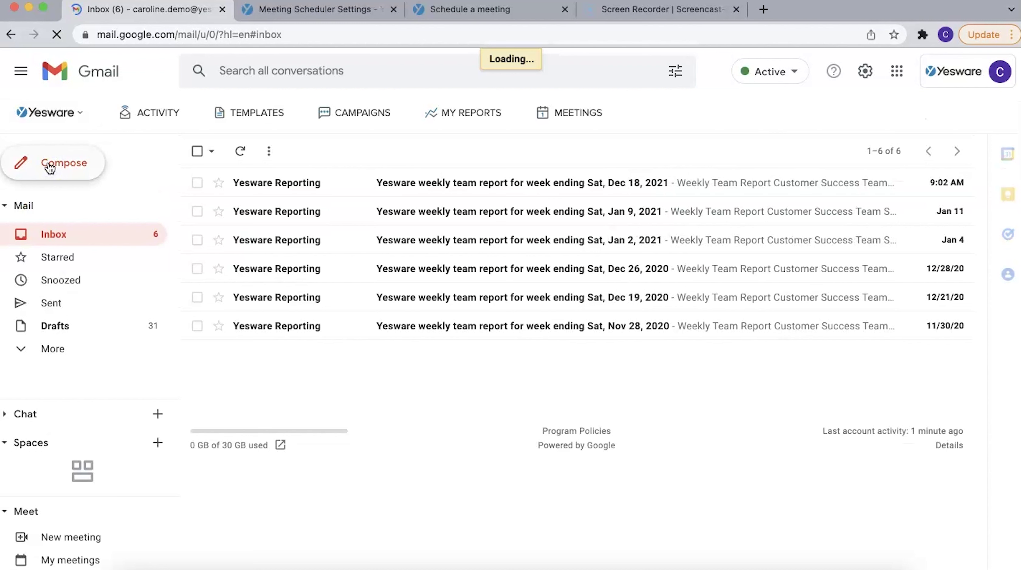
Compose a new email to the test recipient with subject Yesware
click(50, 168)
click(627, 207)
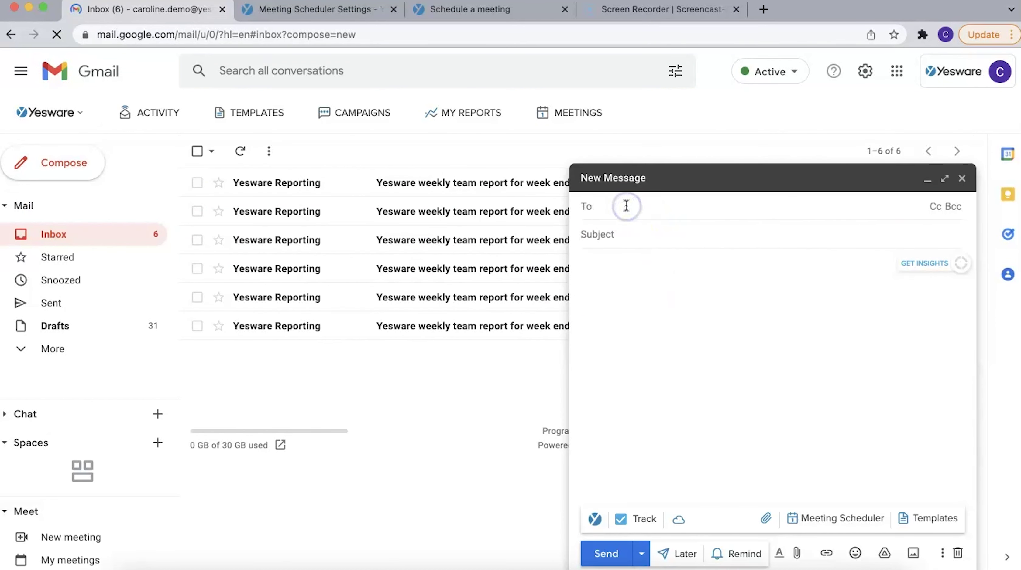
text(test)
click(657, 248)
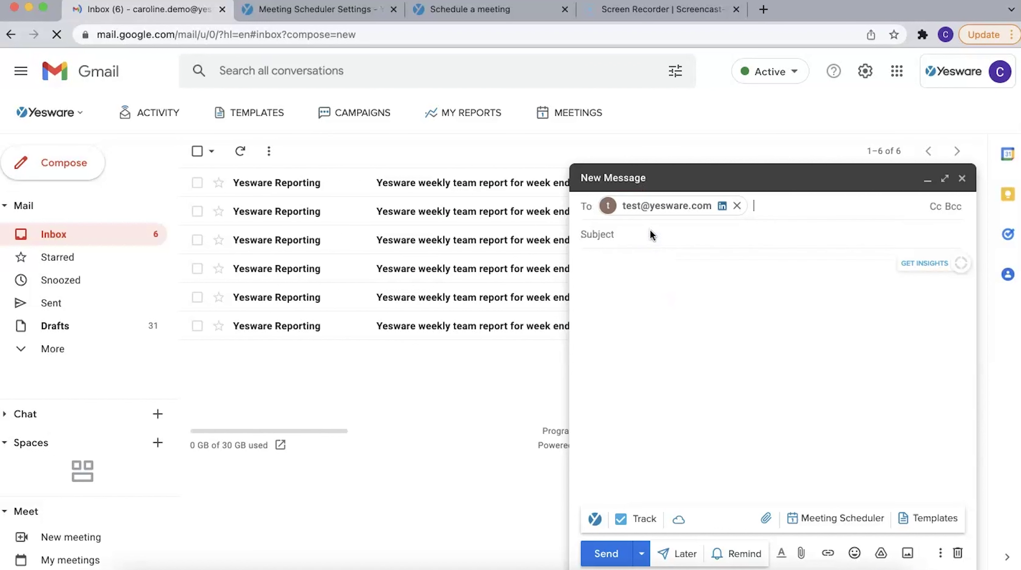
click(619, 247)
text(Yesware)
key(Tab)
text(www.yeswar)
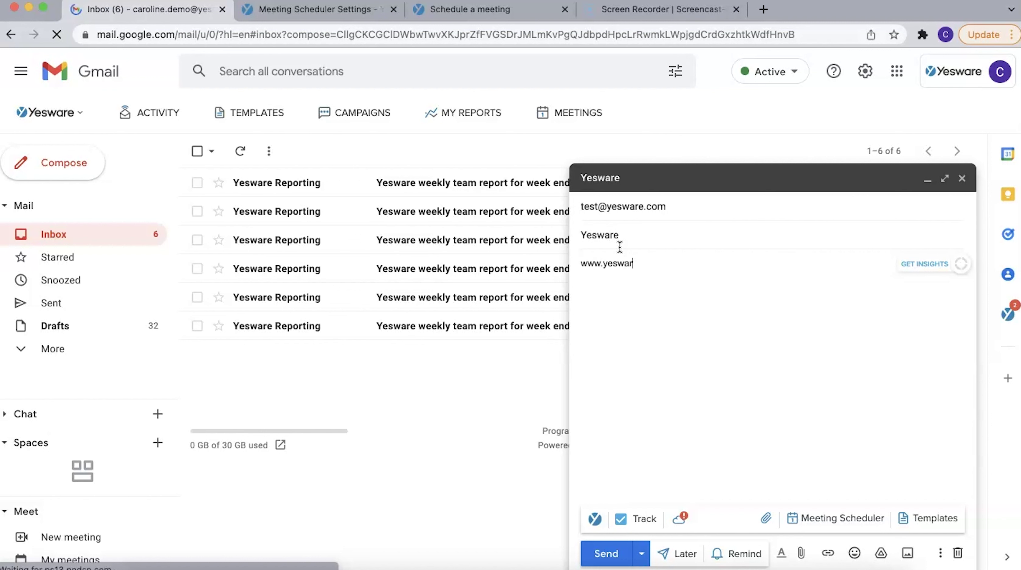
text(e.com)
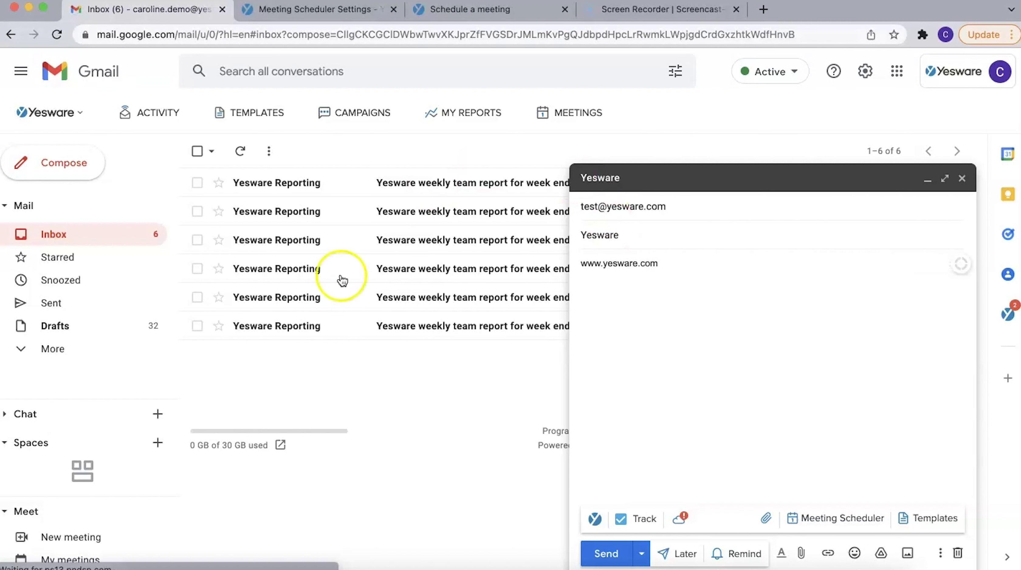
drag(658, 263, 572, 264)
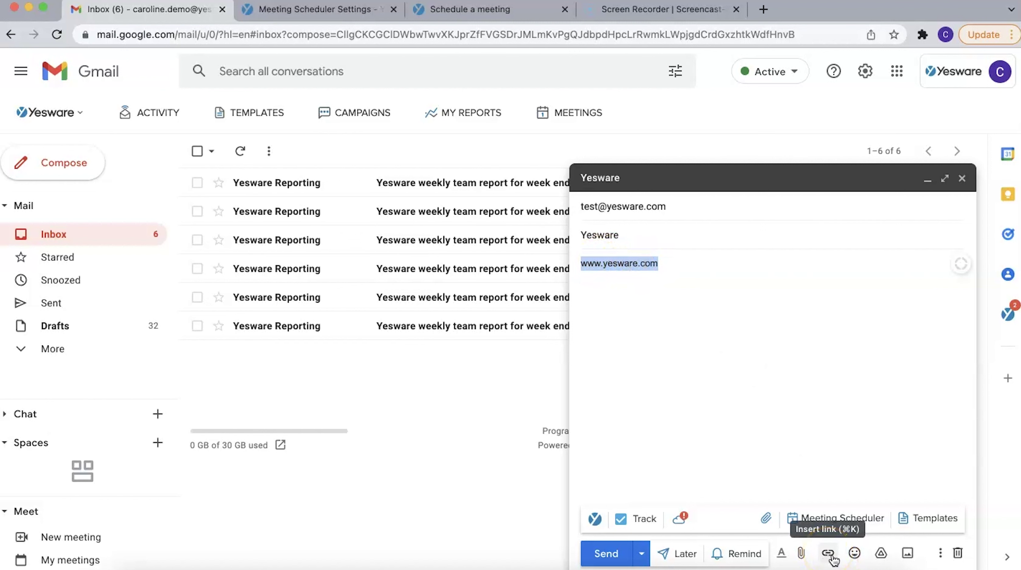
click(830, 557)
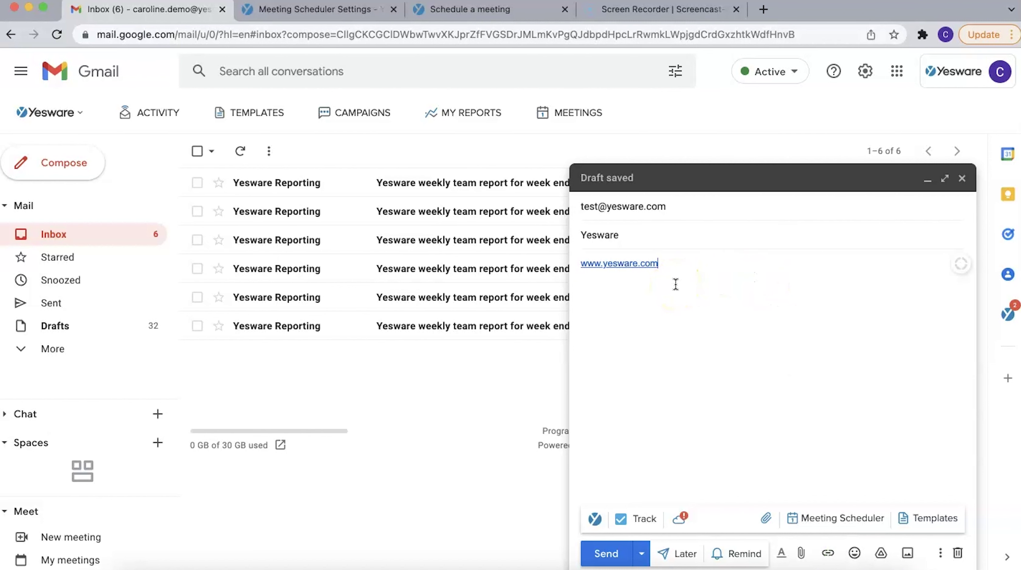
click(611, 554)
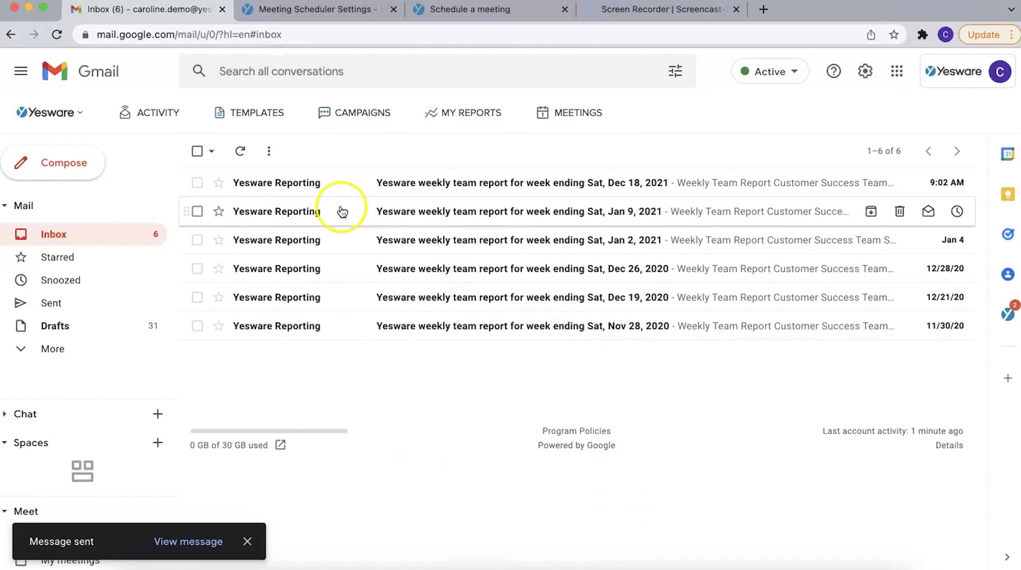
Review the activity feed and the Yesware Updates link-click details, then compose a new message
click(140, 111)
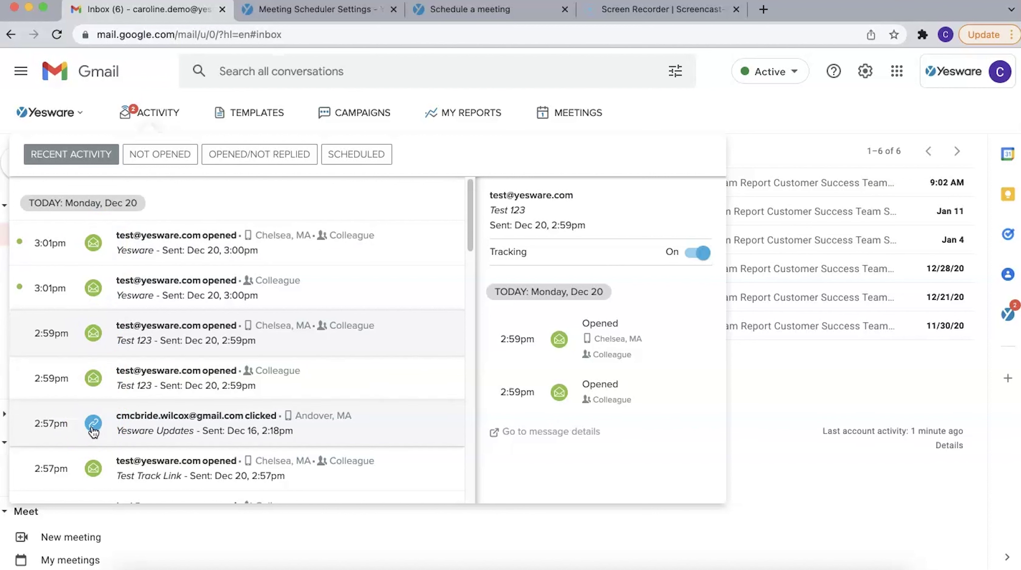
click(161, 422)
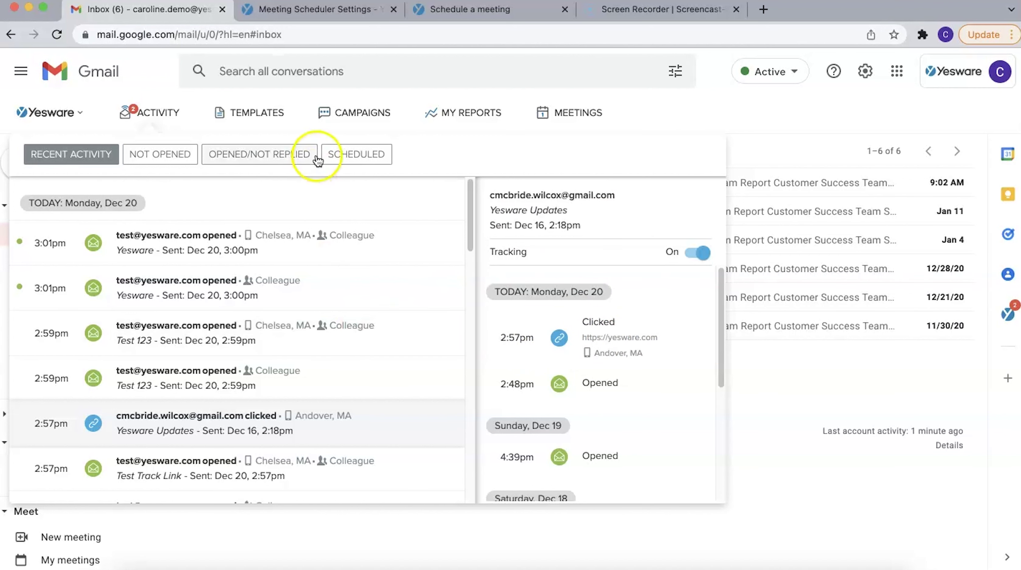
click(155, 115)
click(64, 163)
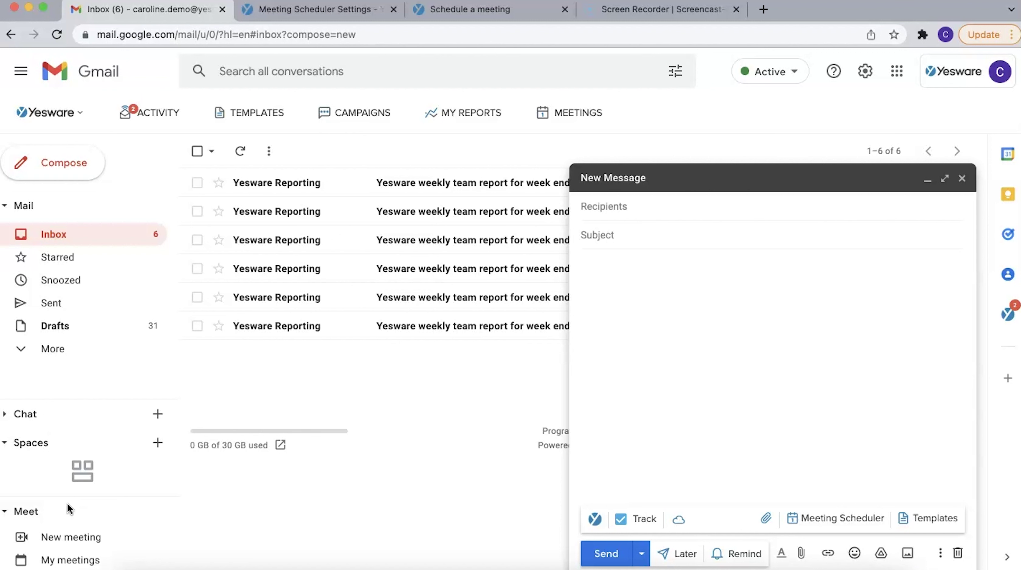
Pick Tracked Presentation.pdf from the Desktop as a Yesware tracked attachment
click(804, 321)
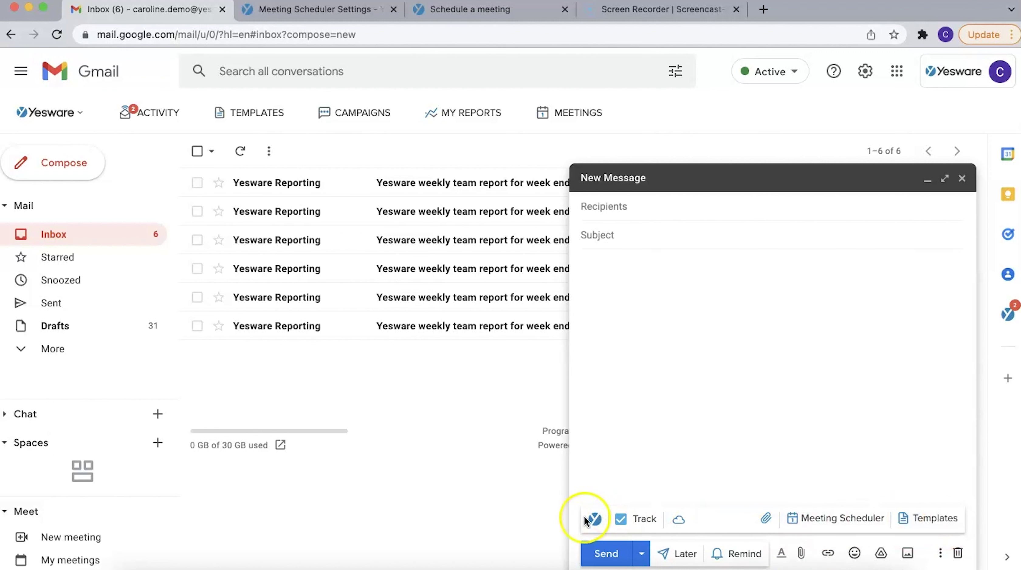
click(765, 520)
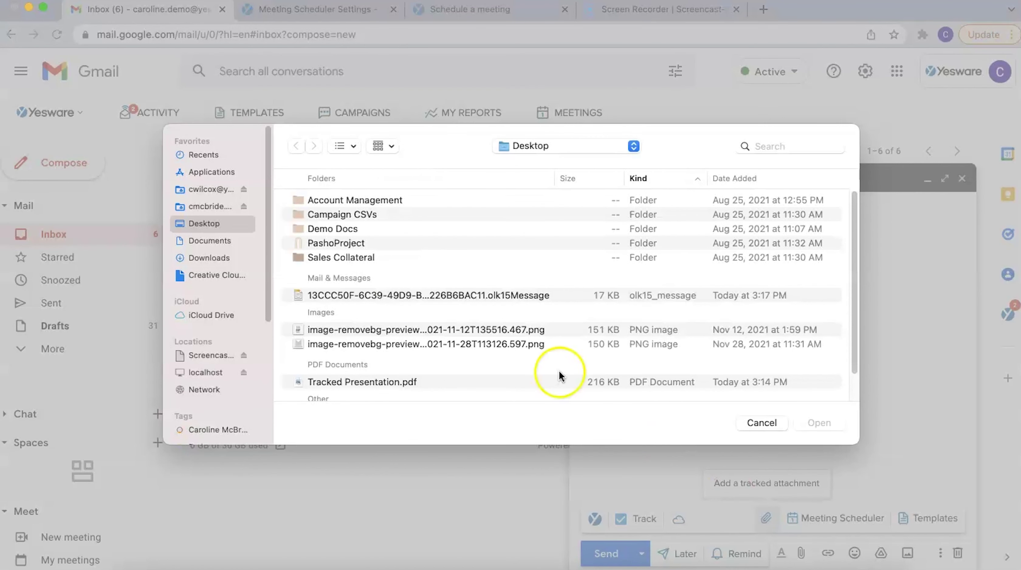
click(374, 381)
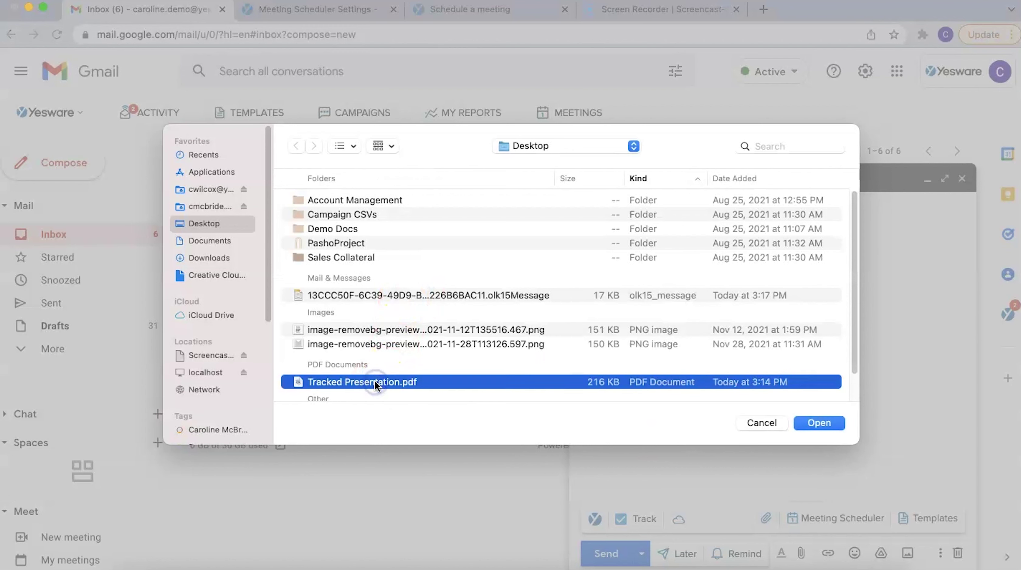
Upload Tracked Presentation.pdf as a tracked presentation with downloads disabled, then close the draft
click(829, 424)
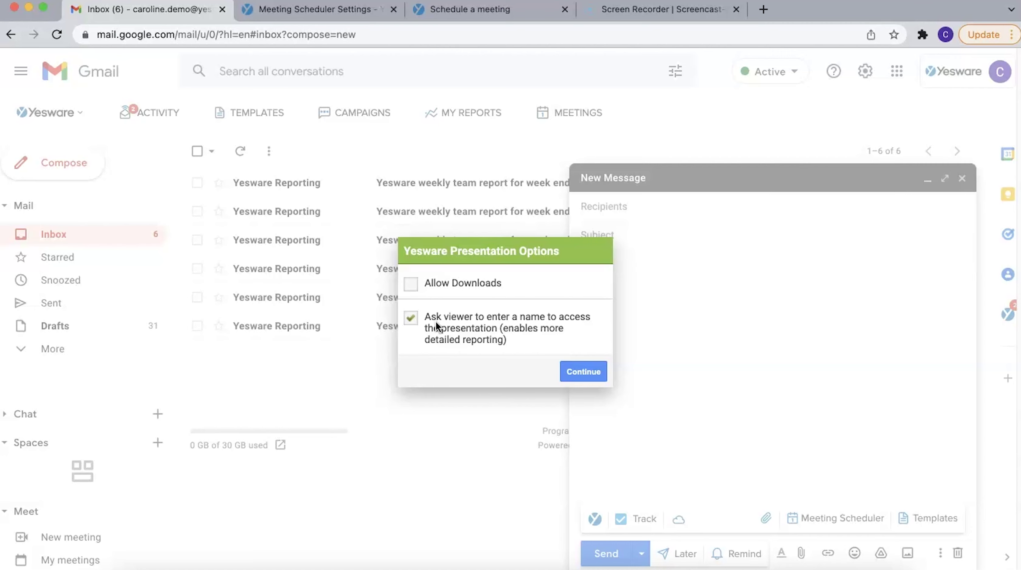
click(582, 378)
click(599, 377)
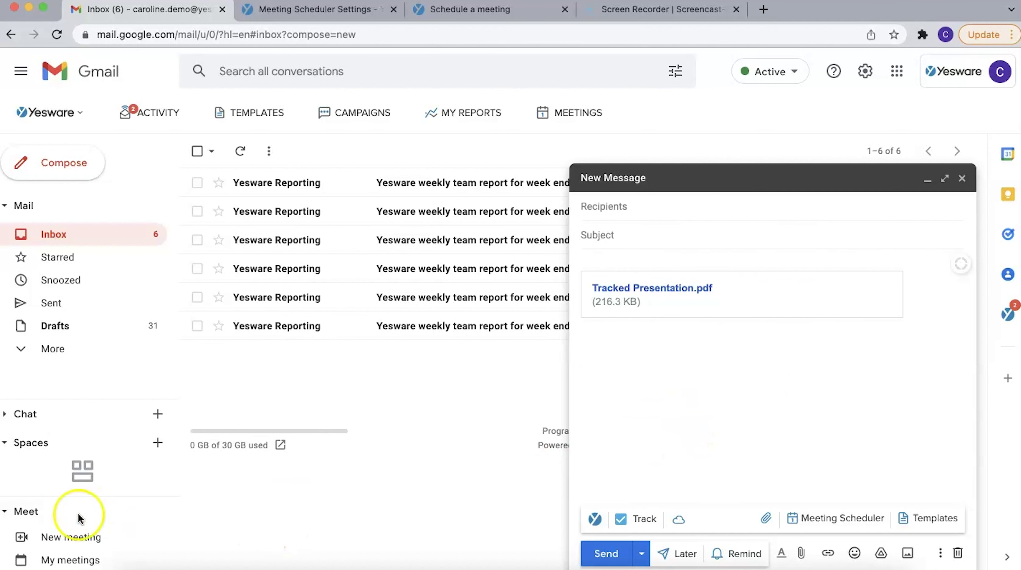
key(Escape)
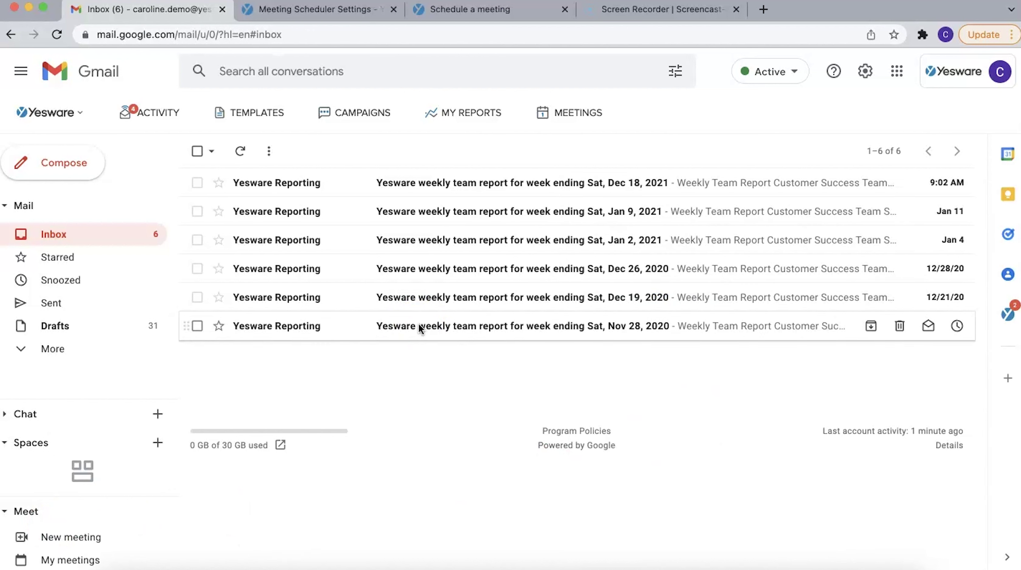
Open the Presentation Report for Tracked Presentation.pdf from its view entry in the activity feed
click(153, 111)
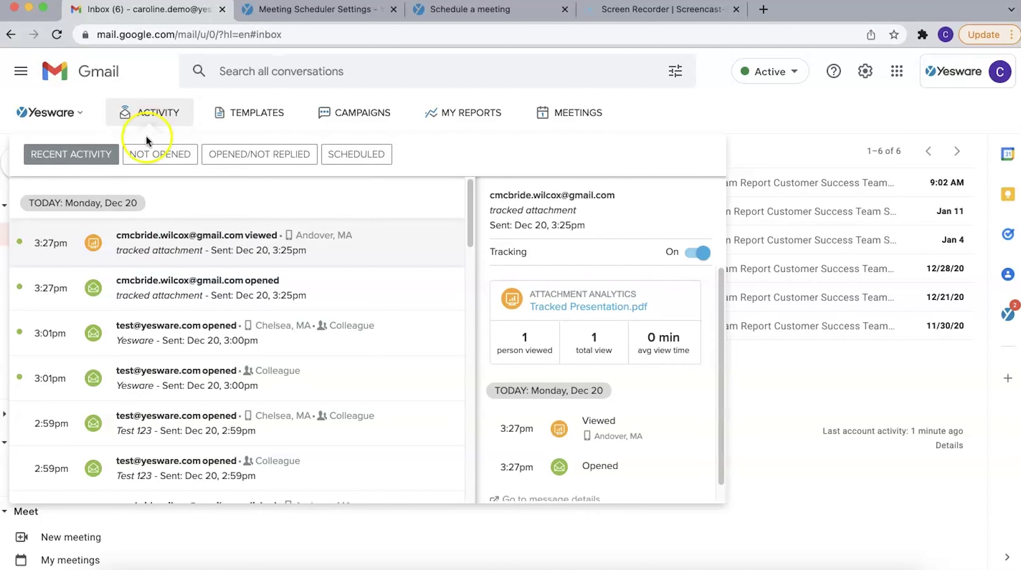
click(92, 247)
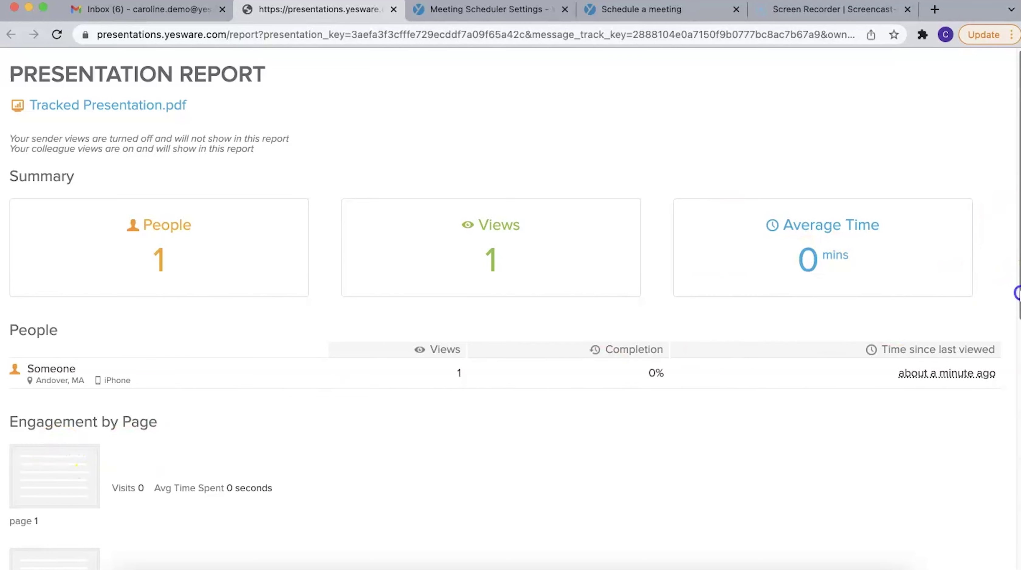
drag(1014, 292, 1014, 226)
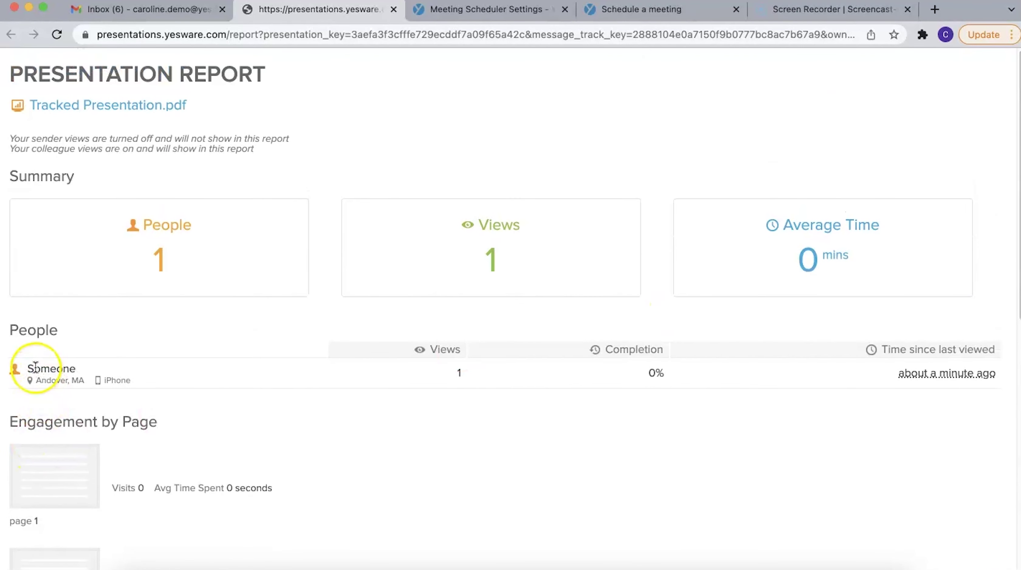